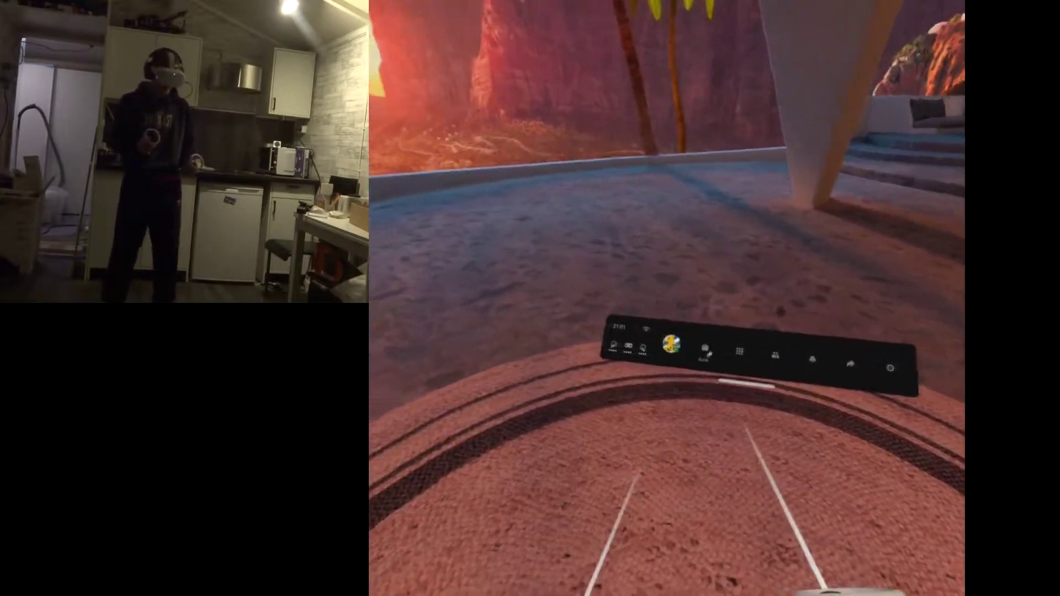
{"action": "left_click", "coordinate": [681, 364]}
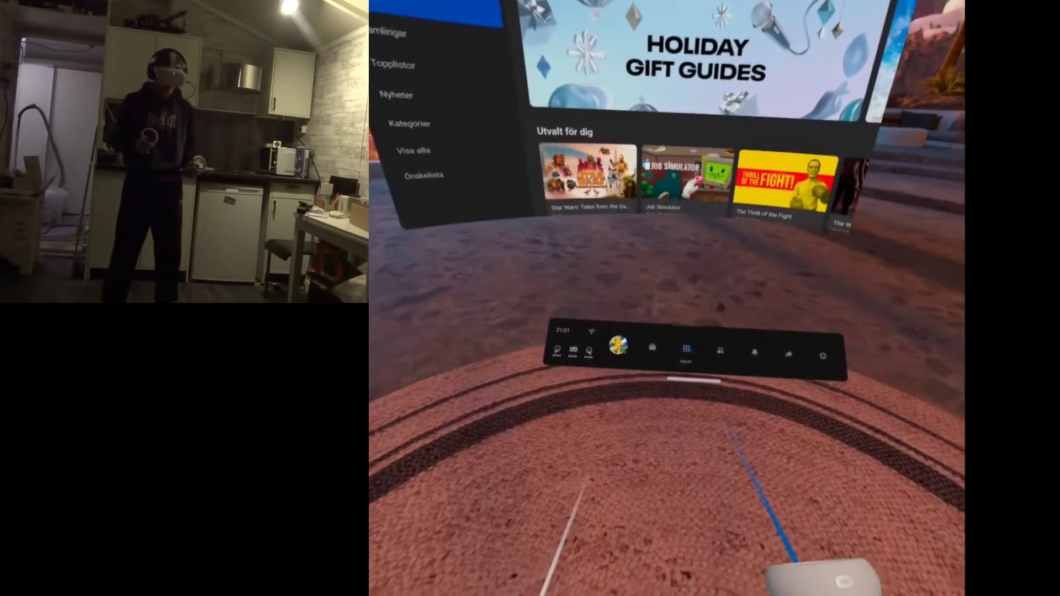
{"action": "left_click", "coordinate": [699, 380]}
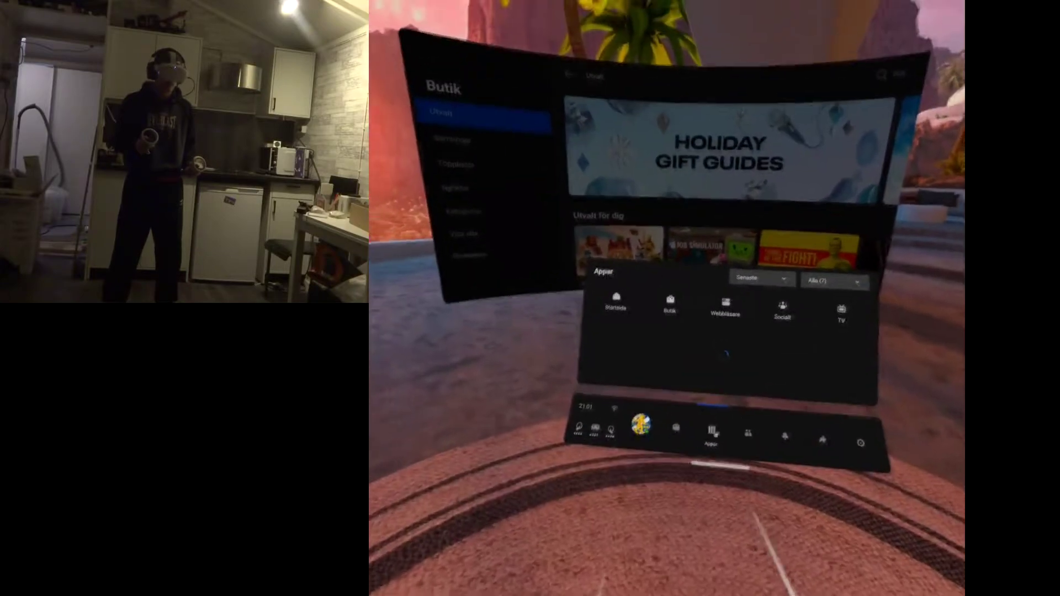